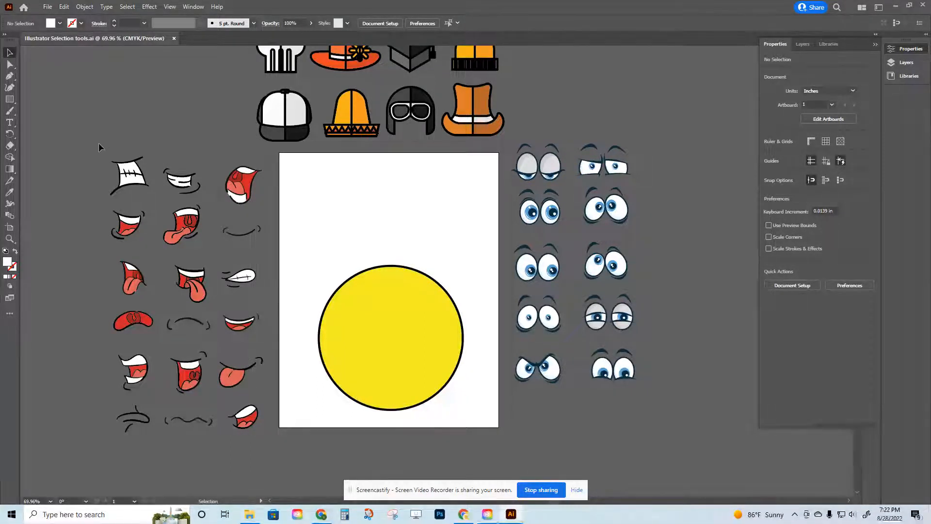
Step: Place the gritted-teeth mouth on the lower part of the yellow face circle
{"action": "left_click", "coordinate": [153, 196]}
{"action": "left_click_drag", "start_coordinate": [153, 196], "coordinate": [396, 379]}
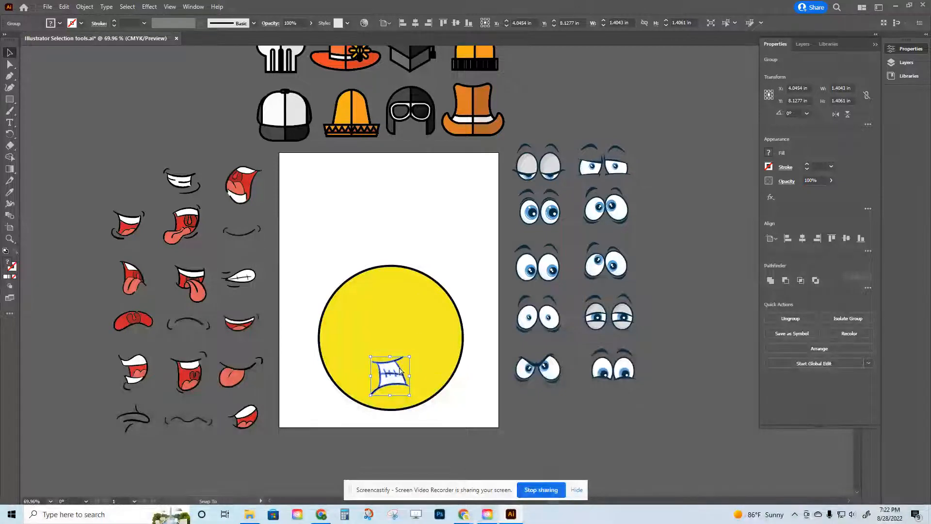
{"action": "left_click_drag", "start_coordinate": [389, 372], "coordinate": [392, 368]}
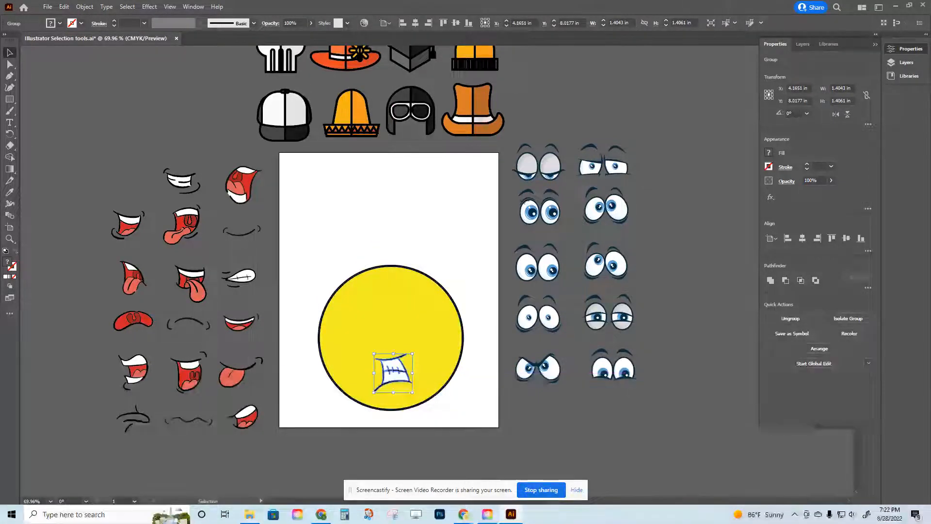
Step: Place the sleepy half-closed eyes on the yellow face above the mouth, enlarged to about 2.73 in wide
{"action": "scroll", "coordinate": [682, 223], "scroll_direction": "up", "scroll_amount": 1}
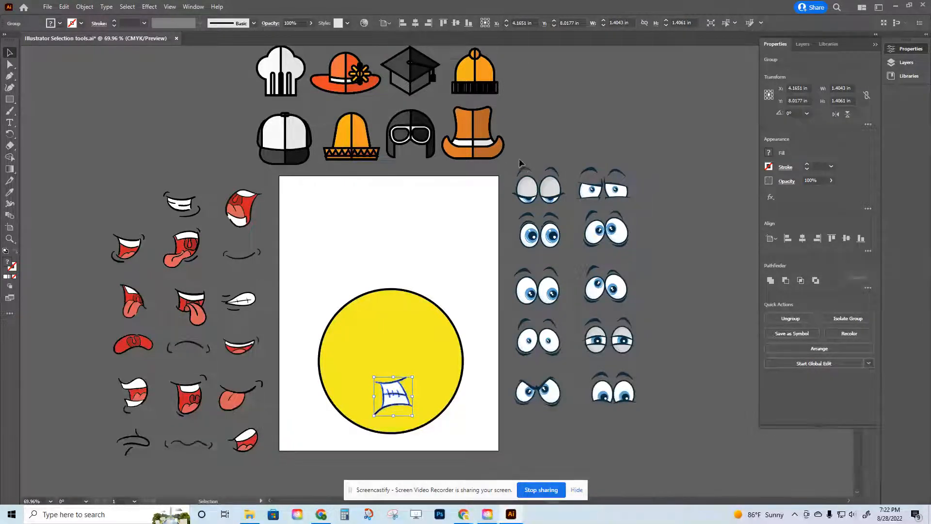
{"action": "left_click", "coordinate": [554, 194]}
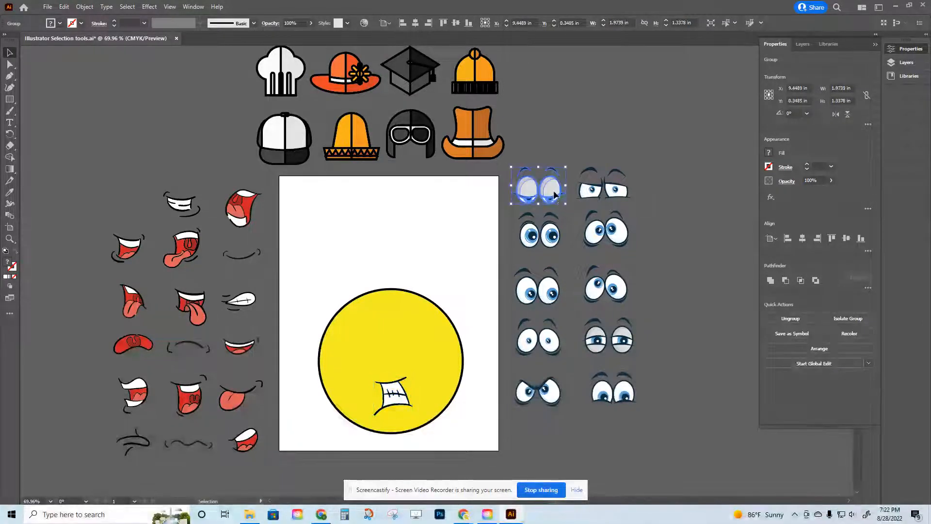
{"action": "left_click_drag", "start_coordinate": [554, 194], "coordinate": [436, 368]}
{"action": "left_click_drag", "start_coordinate": [416, 345], "coordinate": [406, 339]}
Step: Place the black top hat on top of the yellow face, centred horizontally on the artboard
{"action": "scroll", "coordinate": [482, 241], "scroll_direction": "up", "scroll_amount": 1}
{"action": "scroll", "coordinate": [482, 241], "scroll_direction": "up", "scroll_amount": 2}
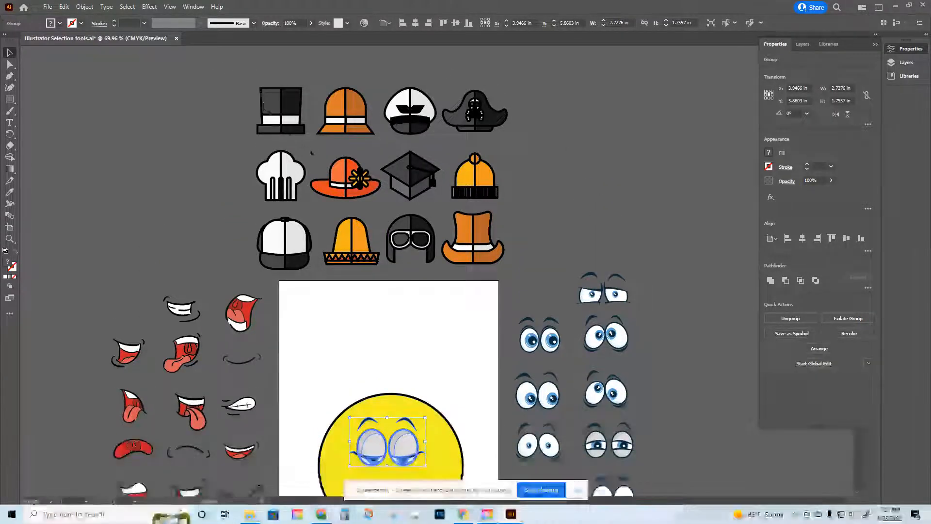
{"action": "left_click", "coordinate": [251, 75]}
{"action": "left_click", "coordinate": [278, 100]}
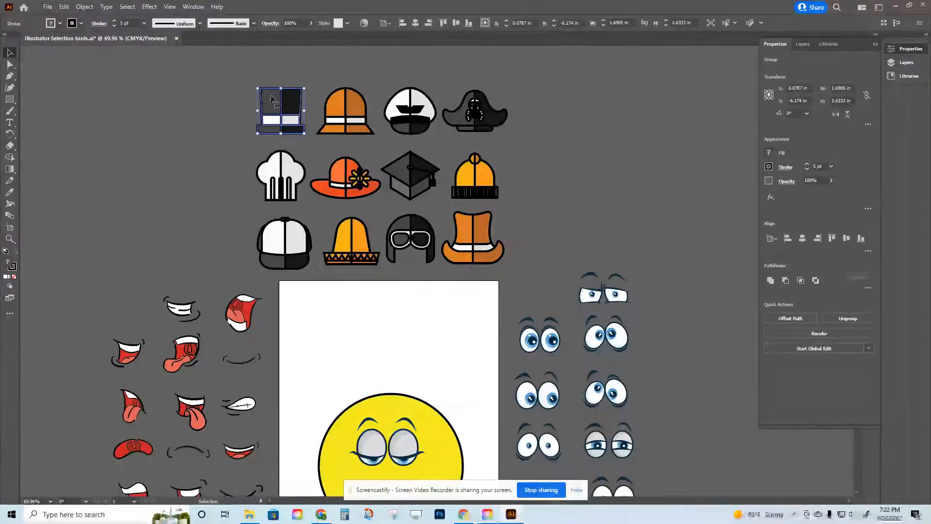
{"action": "left_click_drag", "start_coordinate": [279, 100], "coordinate": [252, 93]}
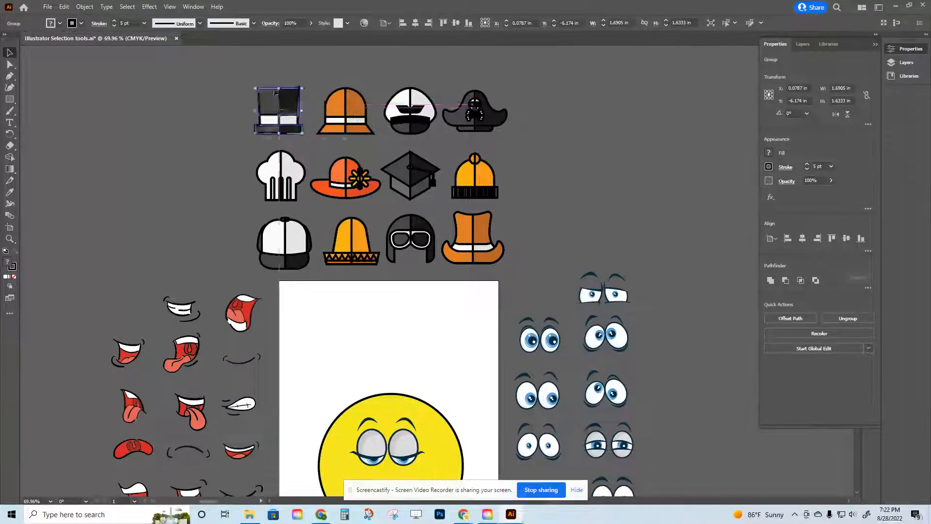
{"action": "left_click", "coordinate": [214, 133]}
{"action": "left_click_drag", "start_coordinate": [283, 109], "coordinate": [398, 372]}
{"action": "scroll", "coordinate": [464, 349], "scroll_direction": "down", "scroll_amount": 4}
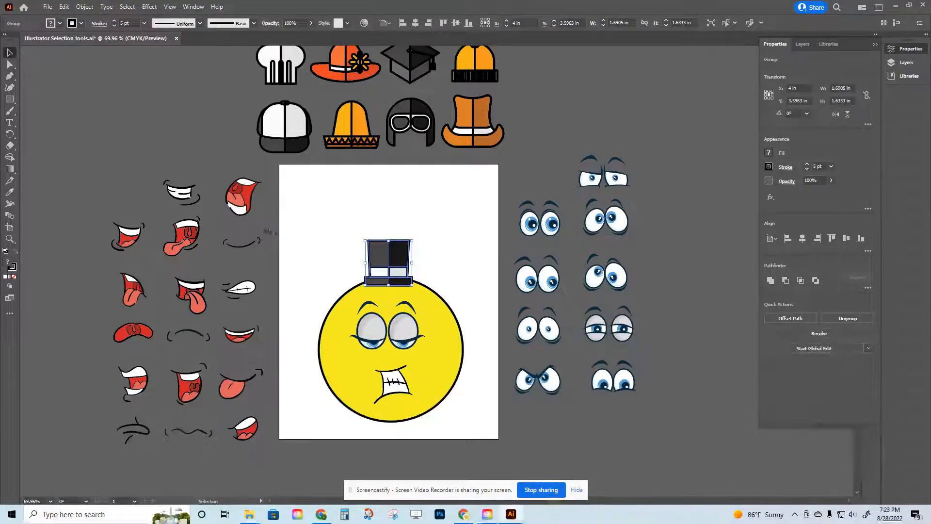
Step: Add four new 8 x 10 in artboards in a row beside the first artboard
{"action": "left_click", "coordinate": [14, 229]}
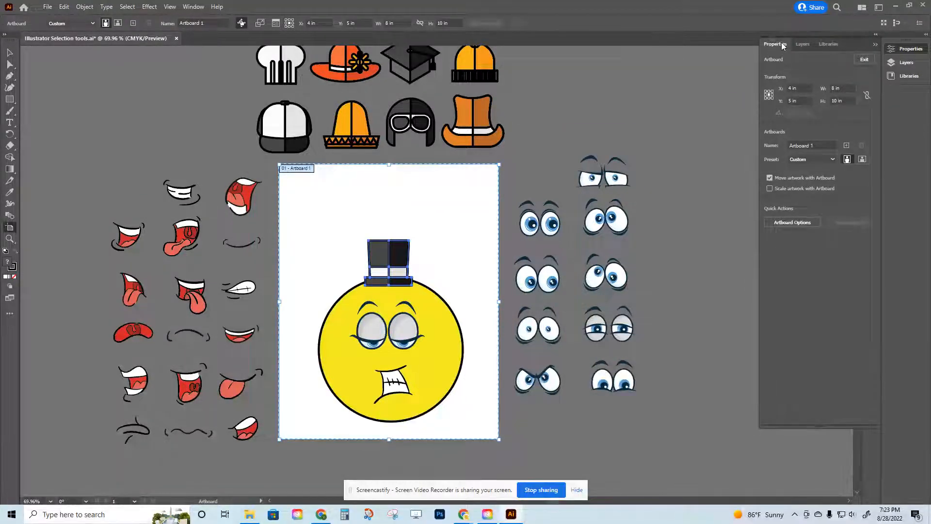
{"action": "left_click", "coordinate": [846, 146]}
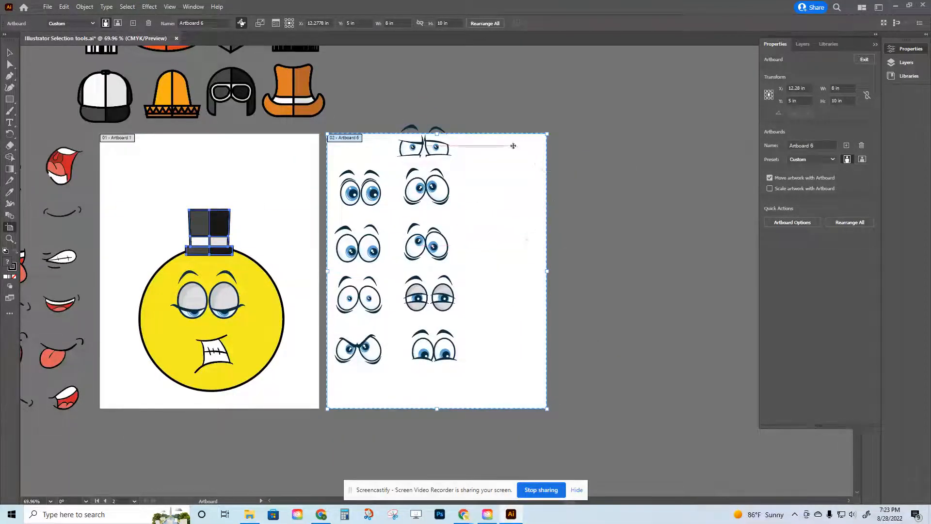
{"action": "left_click", "coordinate": [846, 146]}
{"action": "left_click", "coordinate": [845, 145]}
{"action": "left_click", "coordinate": [846, 145]}
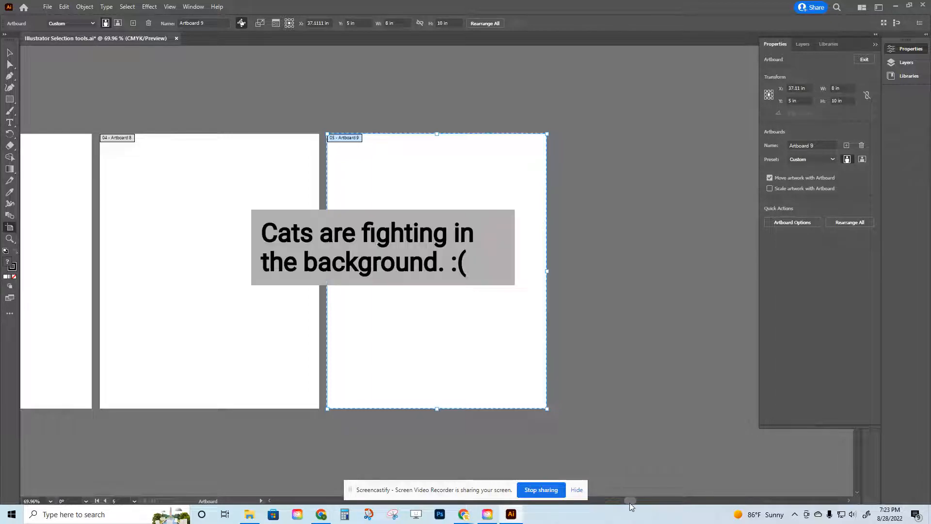
Step: Move all the remaining eye pairs off the second artboard to the empty canvas above it, beside the hats
{"action": "mouse_move", "coordinate": [623, 502]}
{"action": "left_mouse_down"}
{"action": "mouse_move", "coordinate": [568, 505]}
{"action": "mouse_move", "coordinate": [614, 501]}
{"action": "left_mouse_up"}
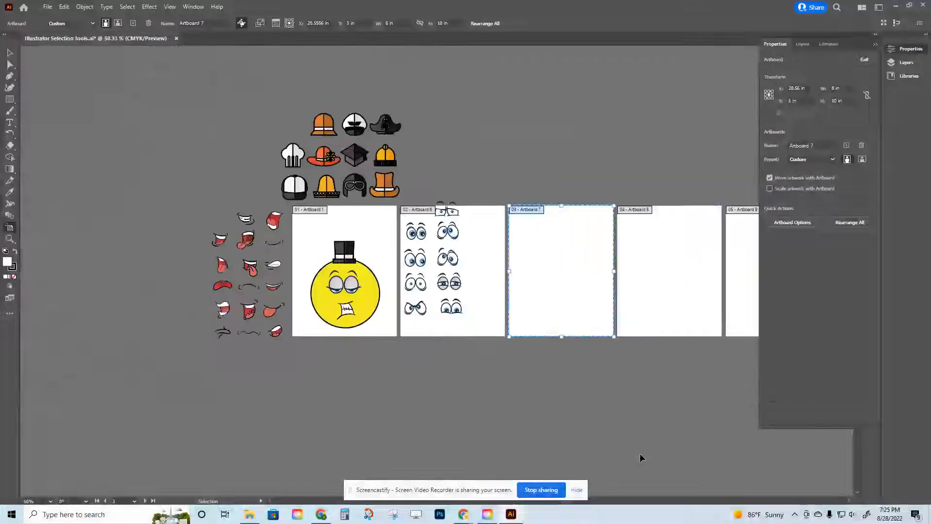
{"action": "key", "text": "ctrl+minus"}
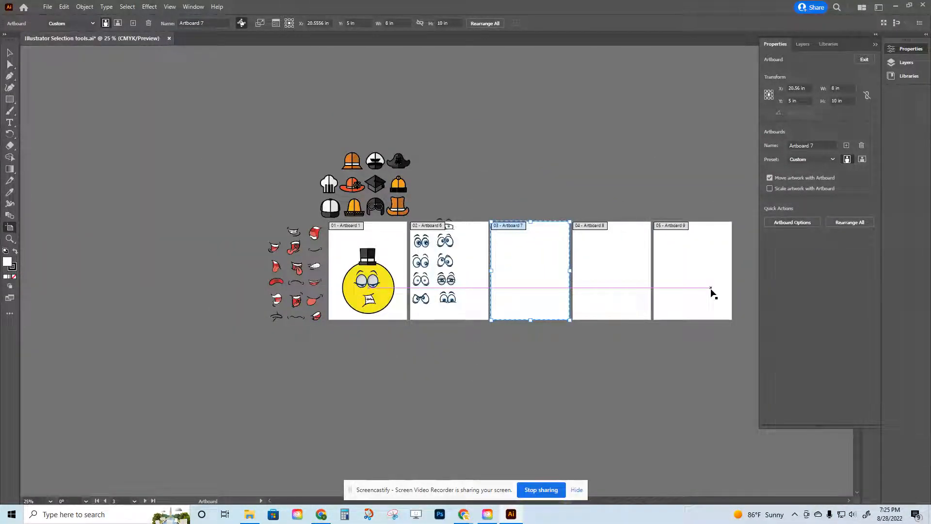
{"action": "left_click", "coordinate": [12, 56]}
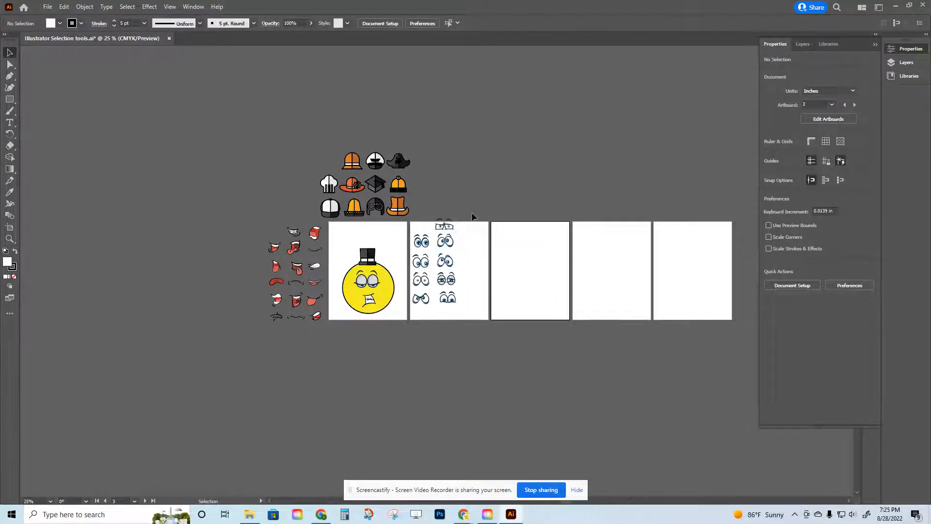
{"action": "left_click_drag", "start_coordinate": [474, 223], "coordinate": [455, 197]}
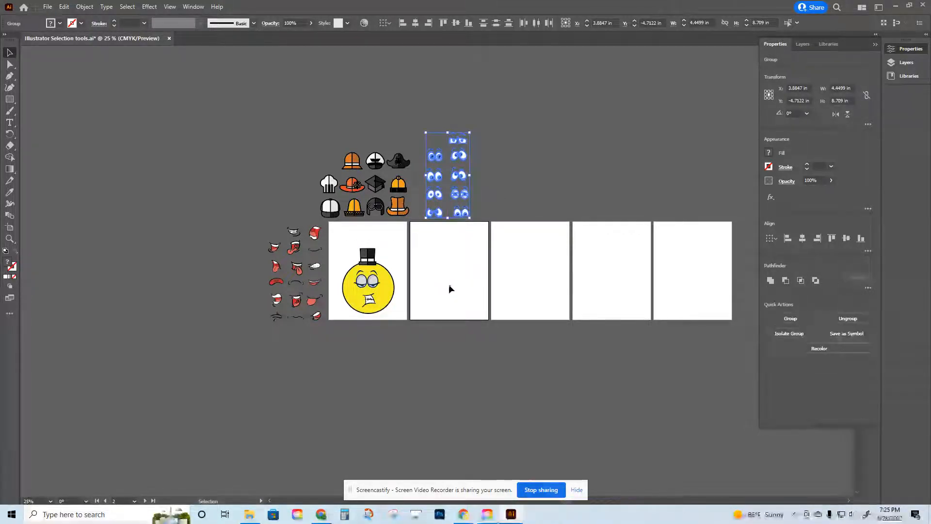
Step: Move the finished face with its hat, eyes and mouth slightly upward to sit nearer the middle of the first artboard
{"action": "key", "text": "ctrl+plus"}
{"action": "key", "text": "ctrl+plus"}
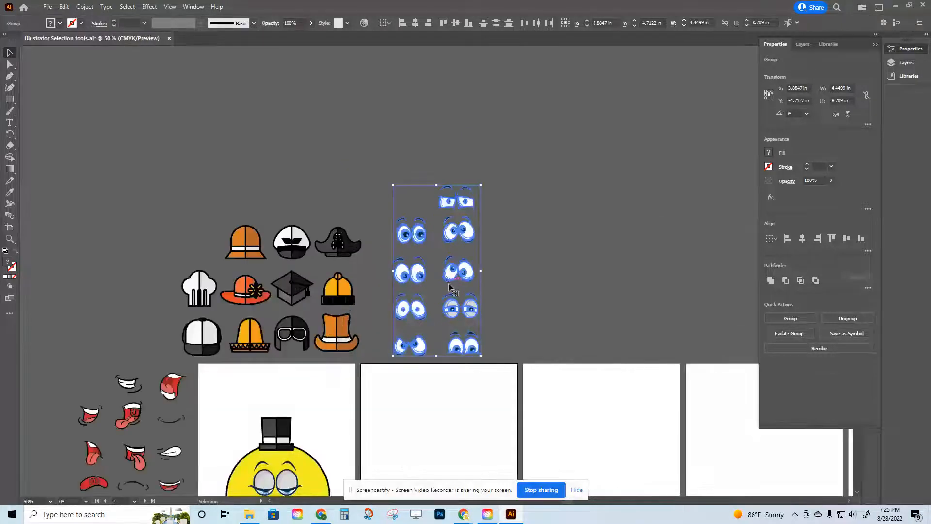
{"action": "key", "text": "space"}
{"action": "left_click_drag", "start_coordinate": [503, 328], "coordinate": [519, 121]}
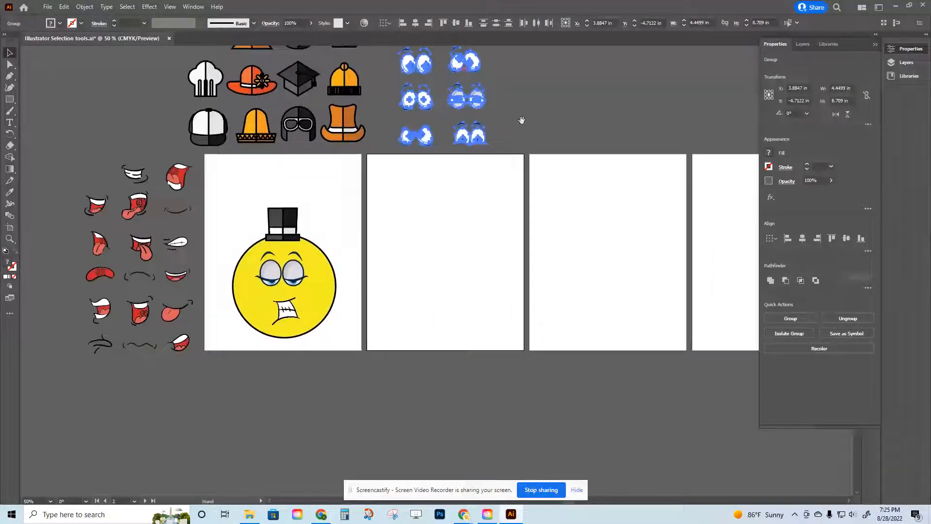
{"action": "left_click_drag", "start_coordinate": [471, 264], "coordinate": [488, 272]}
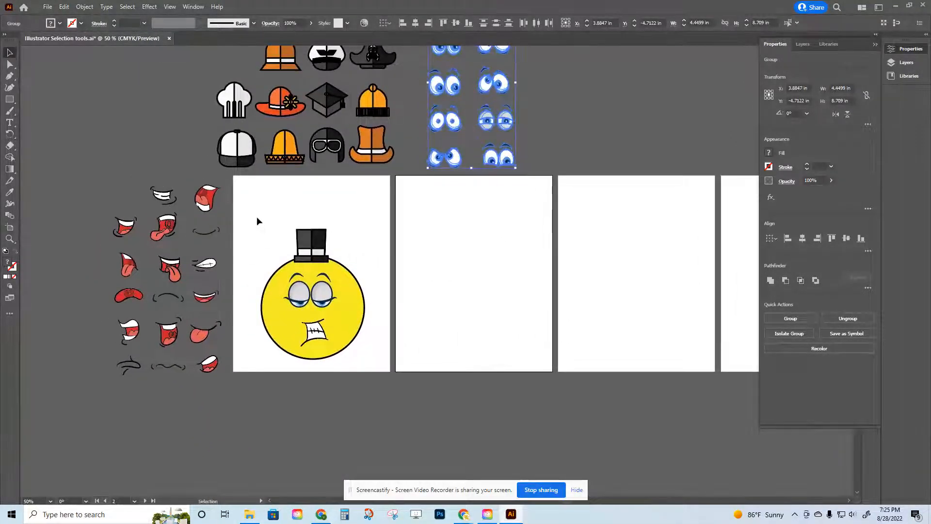
{"action": "left_click_drag", "start_coordinate": [257, 214], "coordinate": [352, 311]}
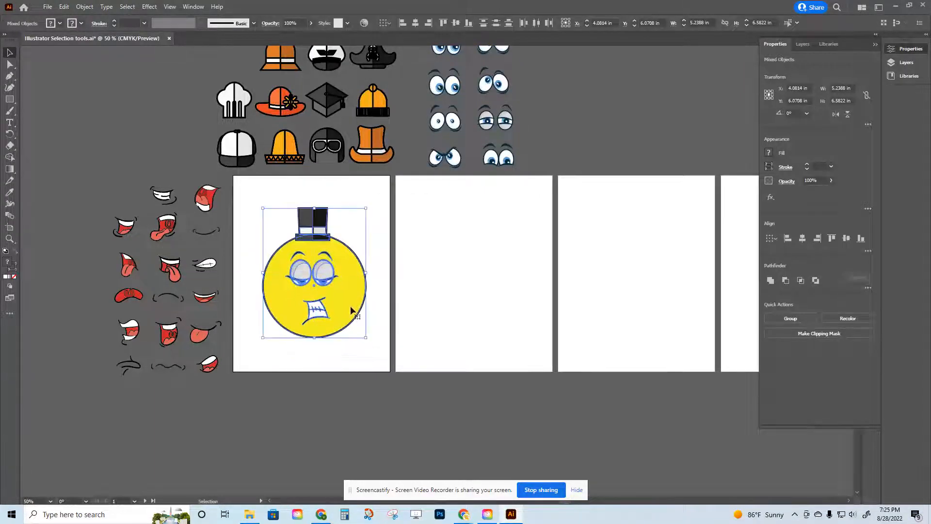
Step: Copy only the yellow circle from the first artboard and place the copy in the middle of the second artboard
{"action": "left_click", "coordinate": [433, 309]}
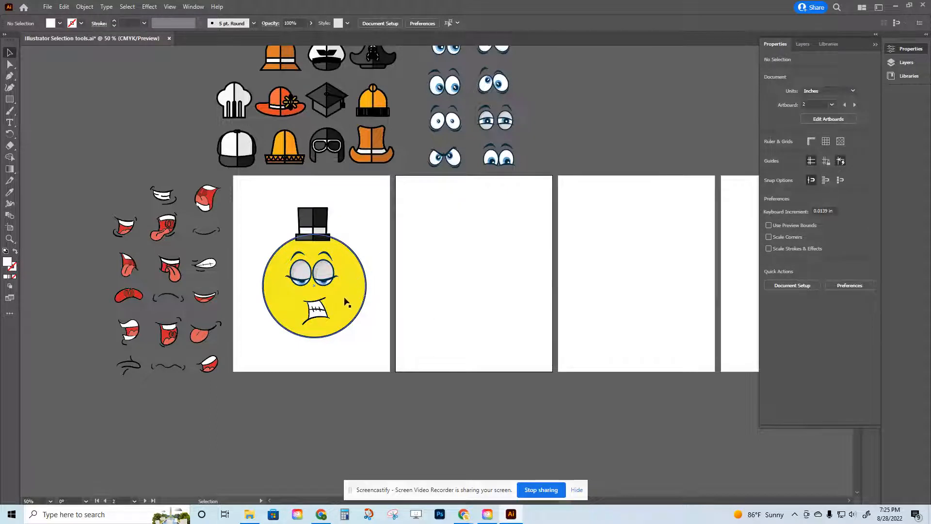
{"action": "left_click", "coordinate": [348, 288]}
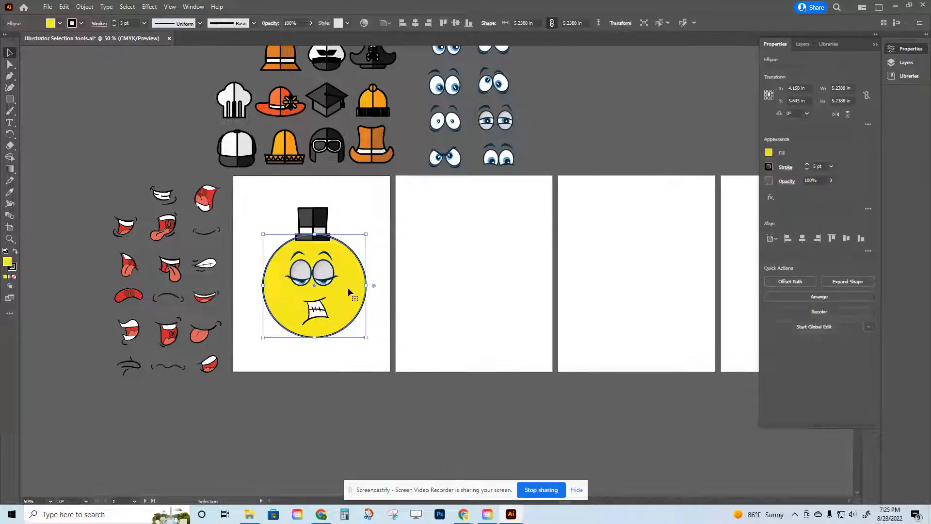
{"action": "key", "text": "a"}
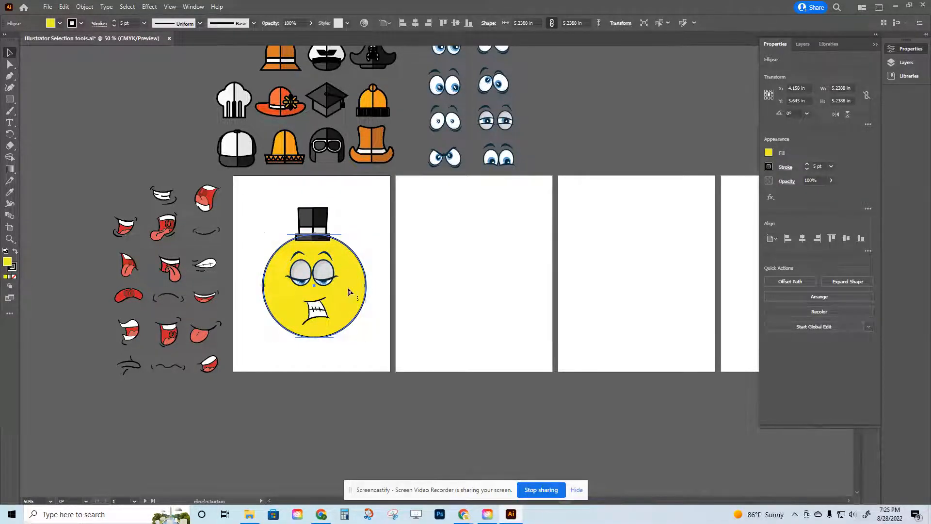
{"action": "key", "text": "ctrl+v"}
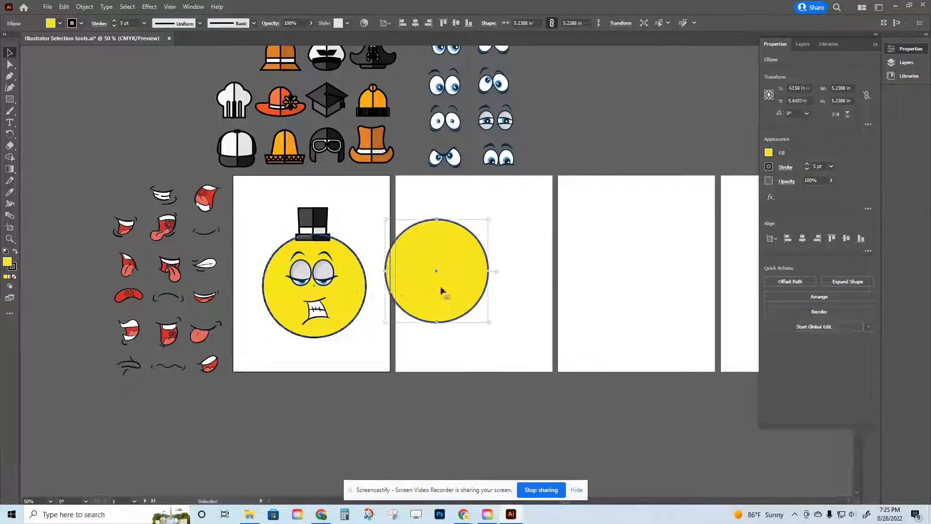
{"action": "left_click_drag", "start_coordinate": [442, 290], "coordinate": [475, 300]}
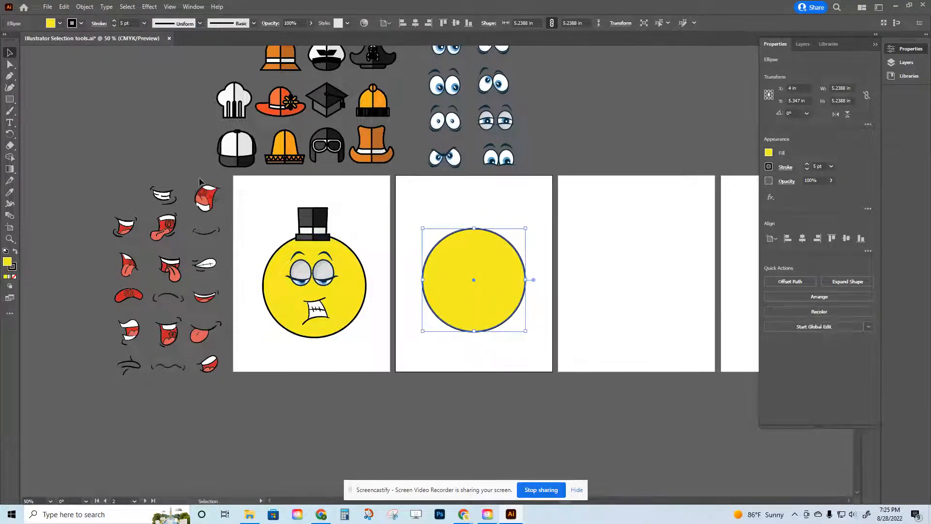
Step: Place the wide-open red mouth on the second artboard's yellow circle and send the circle to the back
{"action": "left_click_drag", "start_coordinate": [203, 195], "coordinate": [475, 295]}
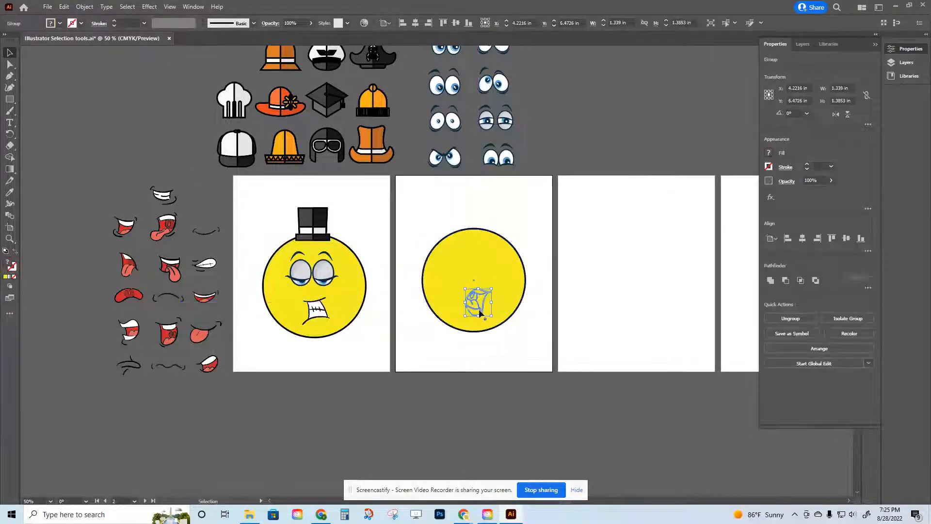
{"action": "left_click", "coordinate": [546, 272]}
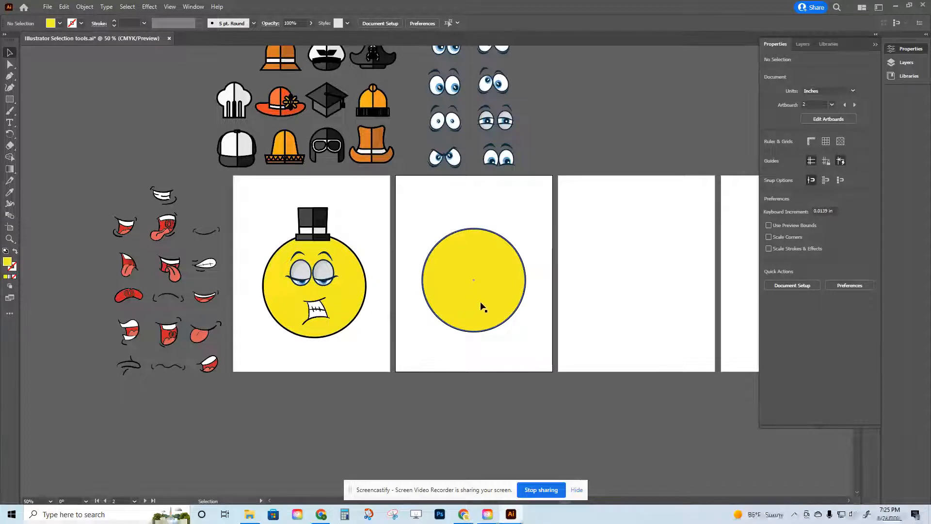
{"action": "left_click", "coordinate": [484, 301]}
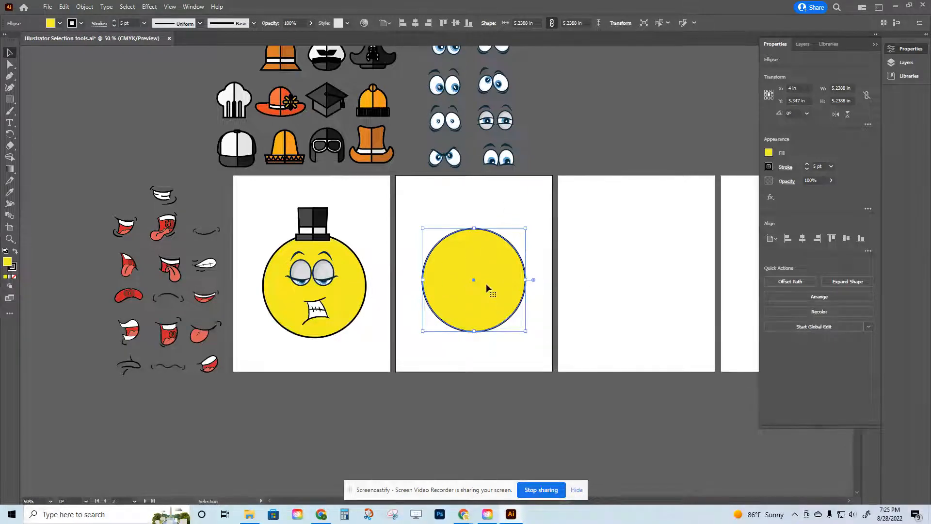
{"action": "right_click", "coordinate": [487, 283]}
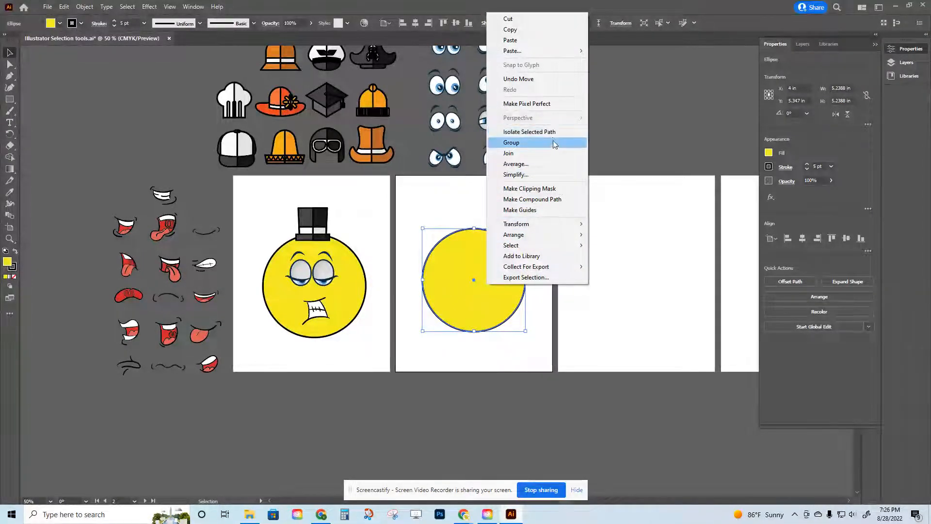
{"action": "mouse_move", "coordinate": [571, 236]}
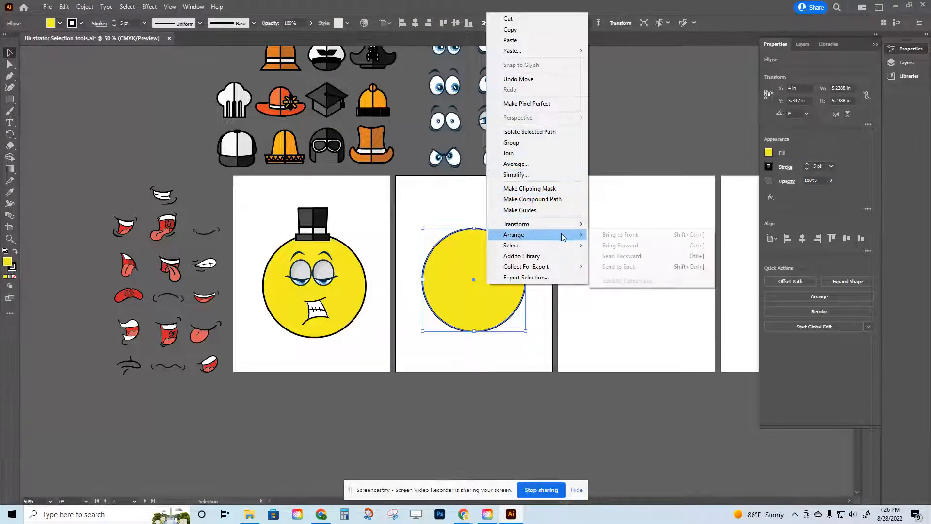
{"action": "left_click", "coordinate": [623, 266]}
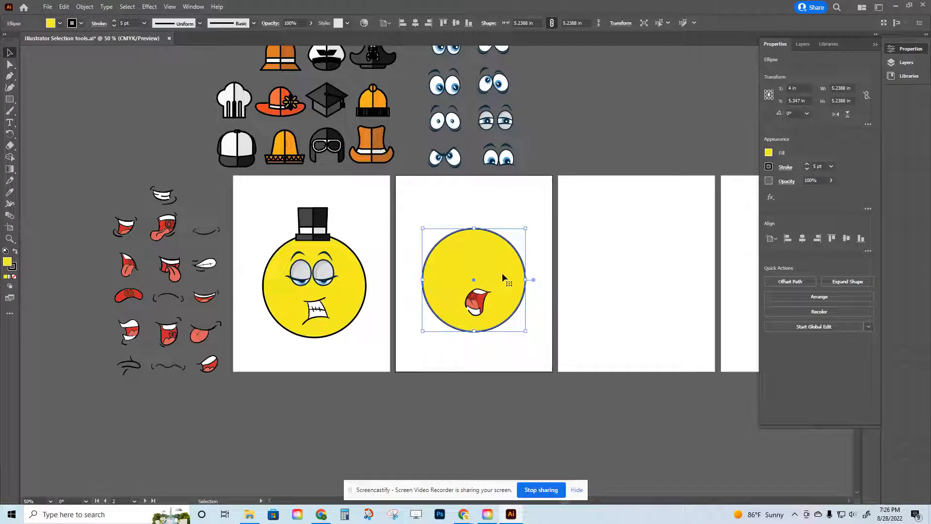
Step: Place a copy of the yellow circle on each of the third, fourth and fifth artboards
{"action": "left_click", "coordinate": [669, 302]}
{"action": "left_click_drag", "start_coordinate": [694, 339], "coordinate": [395, 390]}
{"action": "left_click", "coordinate": [208, 263]}
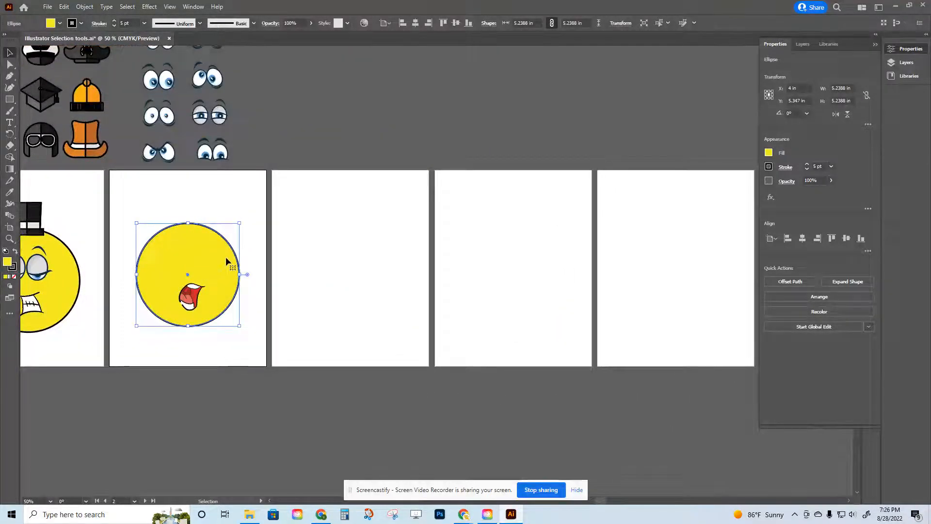
{"action": "key", "text": "a"}
{"action": "left_click_drag", "start_coordinate": [227, 262], "coordinate": [707, 272]}
{"action": "left_click_drag", "start_coordinate": [297, 319], "coordinate": [478, 316]}
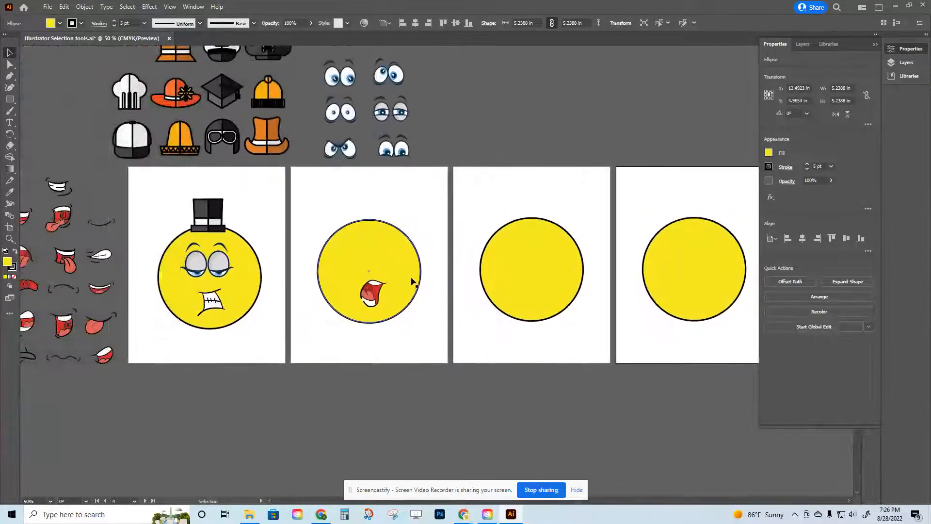
{"action": "left_click_drag", "start_coordinate": [434, 286], "coordinate": [472, 286]}
Step: Select the yellow circle on the second artboard and bring up its properties
{"action": "left_click", "coordinate": [429, 253]}
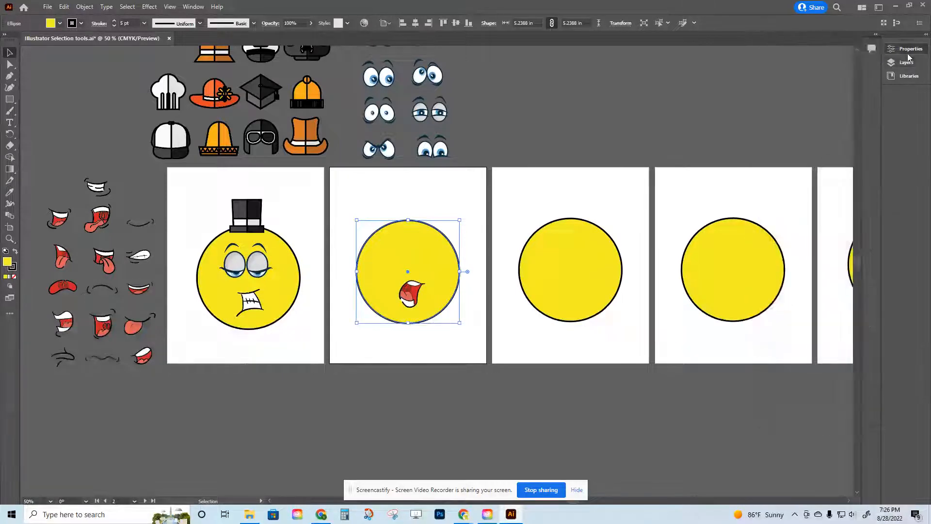
{"action": "left_click", "coordinate": [193, 6]}
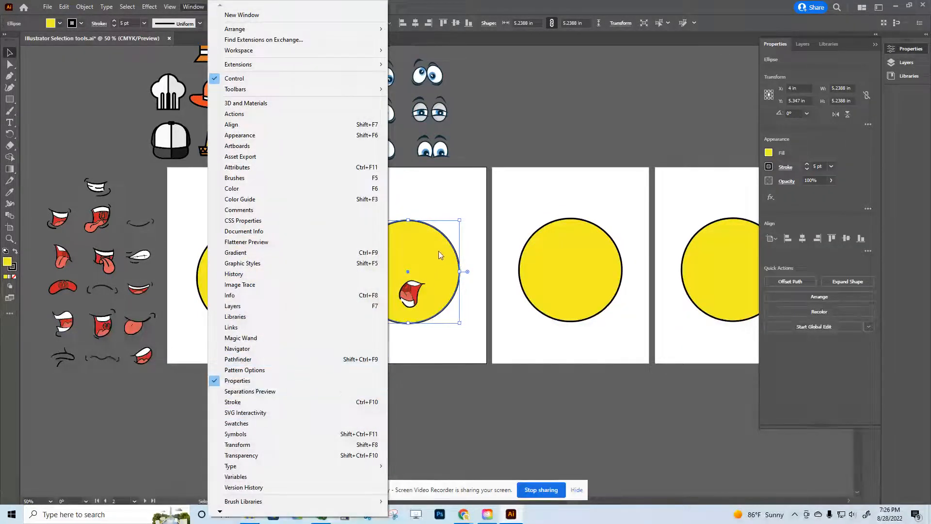
{"action": "left_click", "coordinate": [256, 381]}
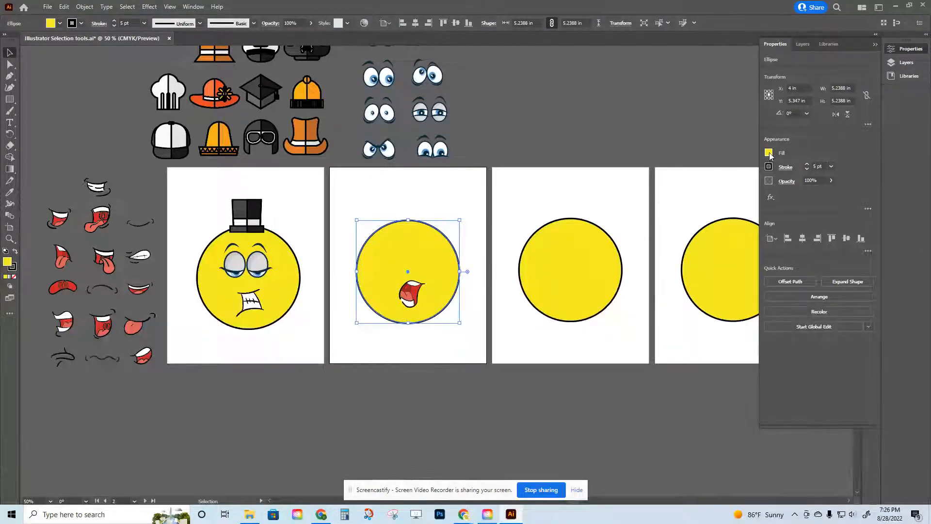
Step: Change the fill of the second artboard's yellow circle to red and deselect it
{"action": "left_click", "coordinate": [769, 153]}
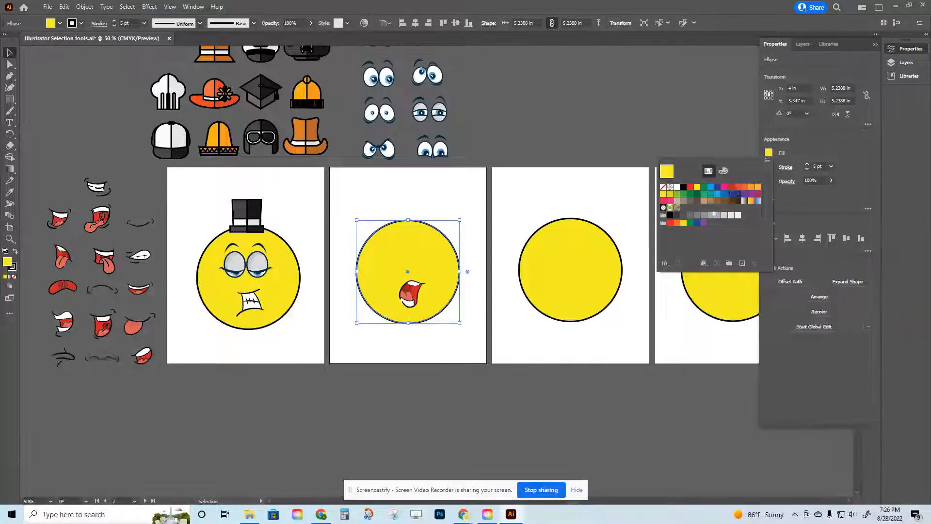
{"action": "left_click", "coordinate": [671, 222]}
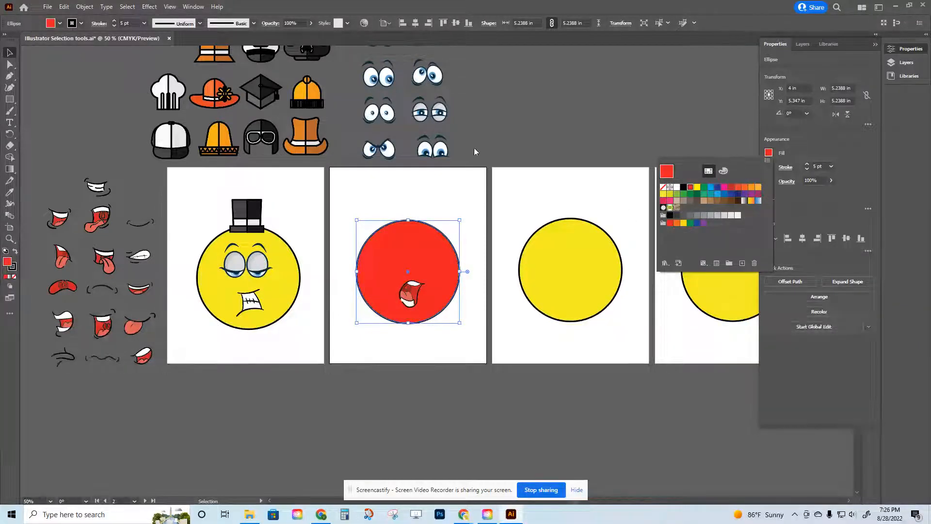
{"action": "left_click", "coordinate": [370, 193]}
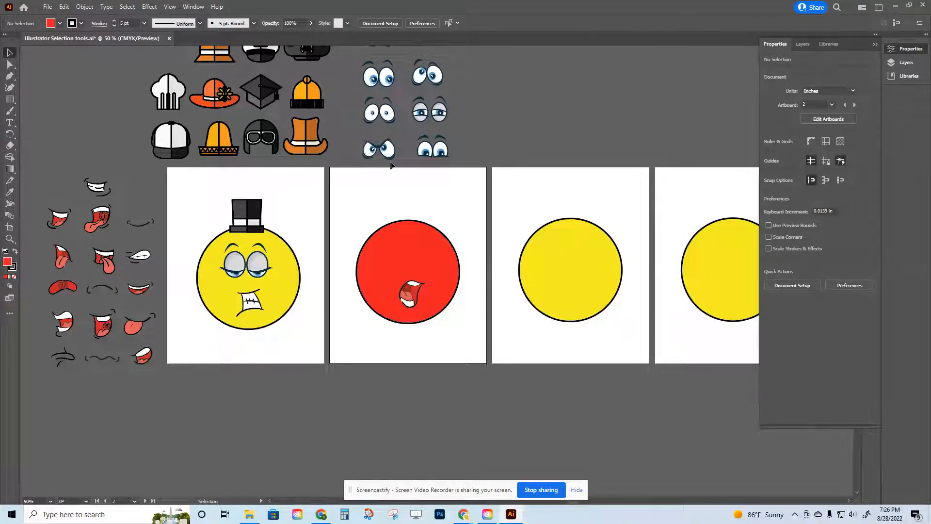
Step: Place the angry eyes above the red face's mouth and the white chef hat, enlarged, on top of its head
{"action": "left_click_drag", "start_coordinate": [388, 151], "coordinate": [421, 263]}
{"action": "scroll", "coordinate": [540, 146], "scroll_direction": "up", "scroll_amount": 1}
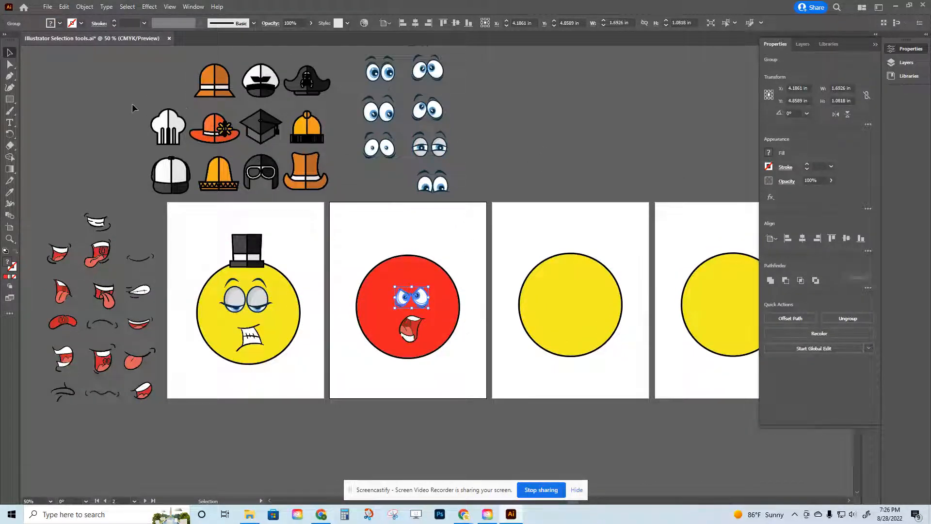
{"action": "left_click_drag", "start_coordinate": [176, 130], "coordinate": [423, 244]}
{"action": "left_click", "coordinate": [481, 289]}
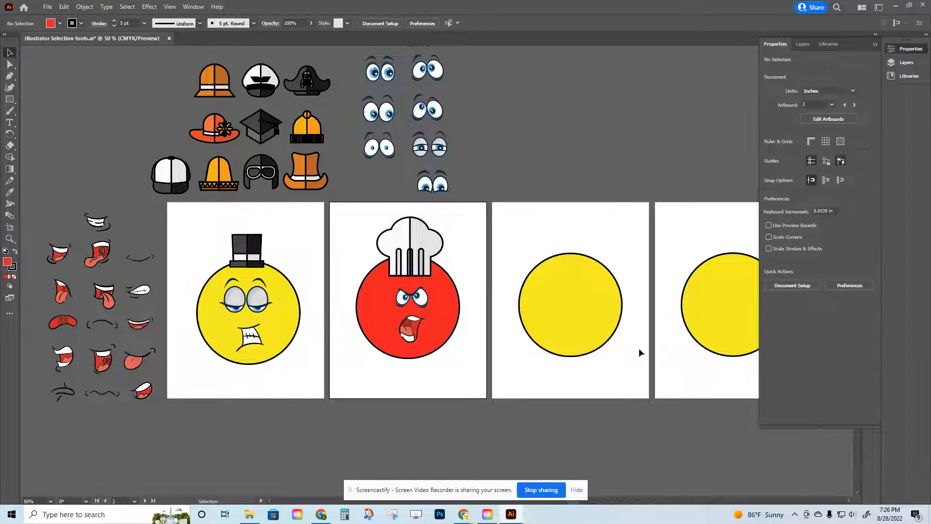
{"action": "left_click_drag", "start_coordinate": [644, 388], "coordinate": [429, 394]}
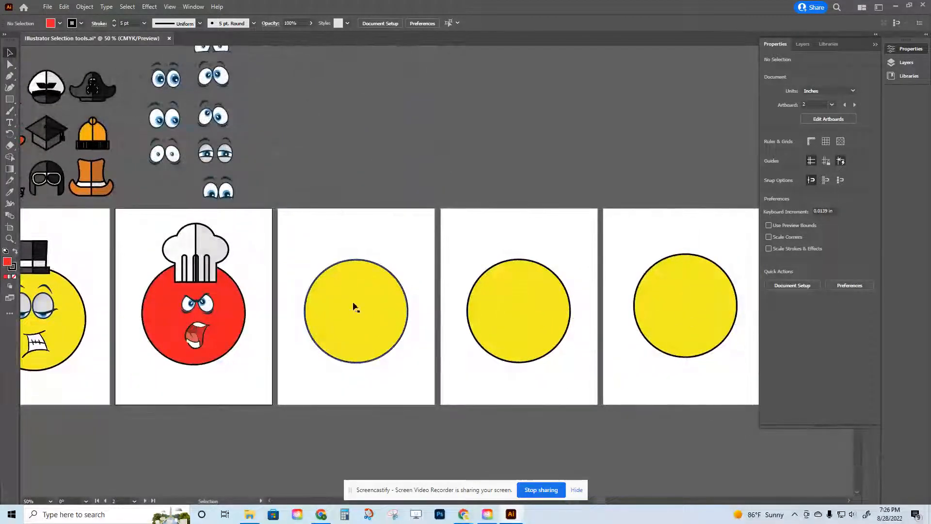
{"action": "left_click_drag", "start_coordinate": [258, 183], "coordinate": [384, 150]}
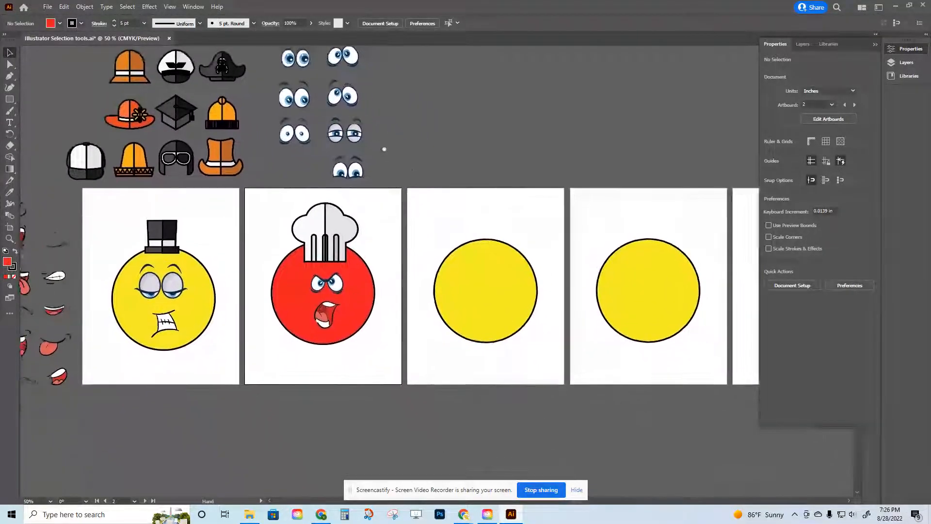
{"action": "left_click_drag", "start_coordinate": [603, 328], "coordinate": [520, 354]}
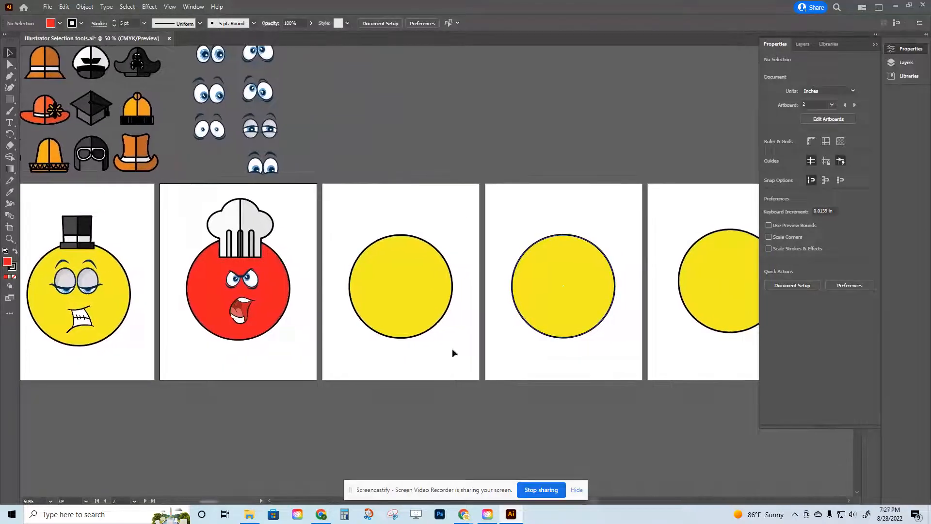